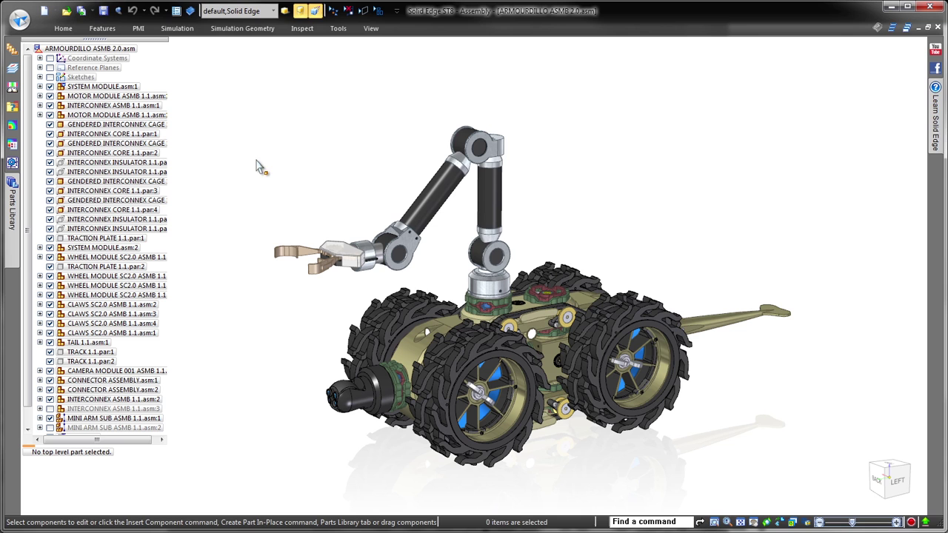
# Open the part INTERFACE ADAPTER.par from the ARMOURDILLO project's WORKING folder.
pyautogui.click(66, 11)
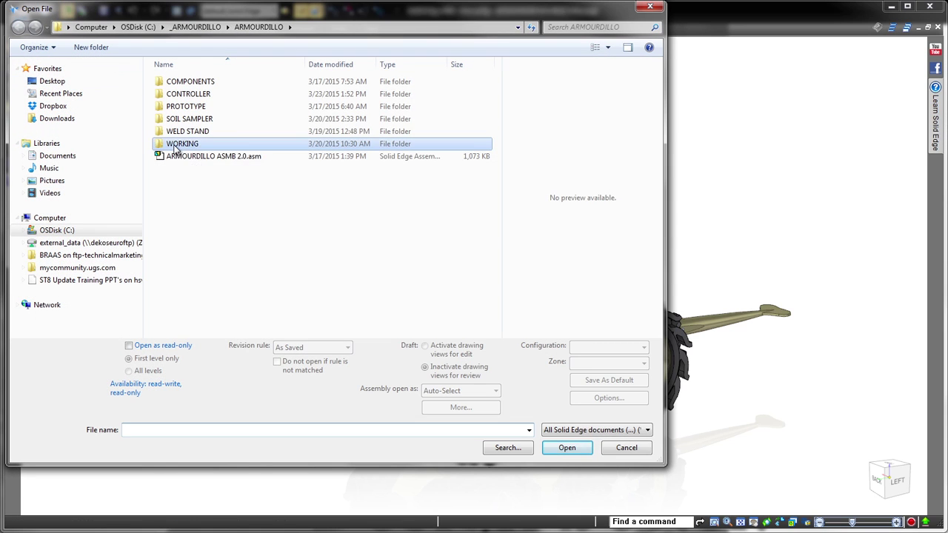
pyautogui.doubleClick(175, 147)
pyautogui.click(192, 94)
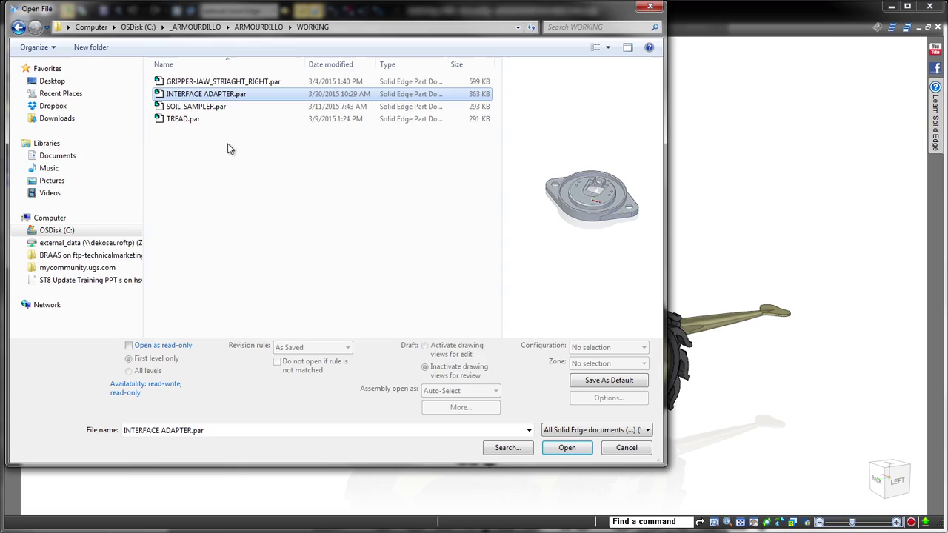
pyautogui.click(566, 448)
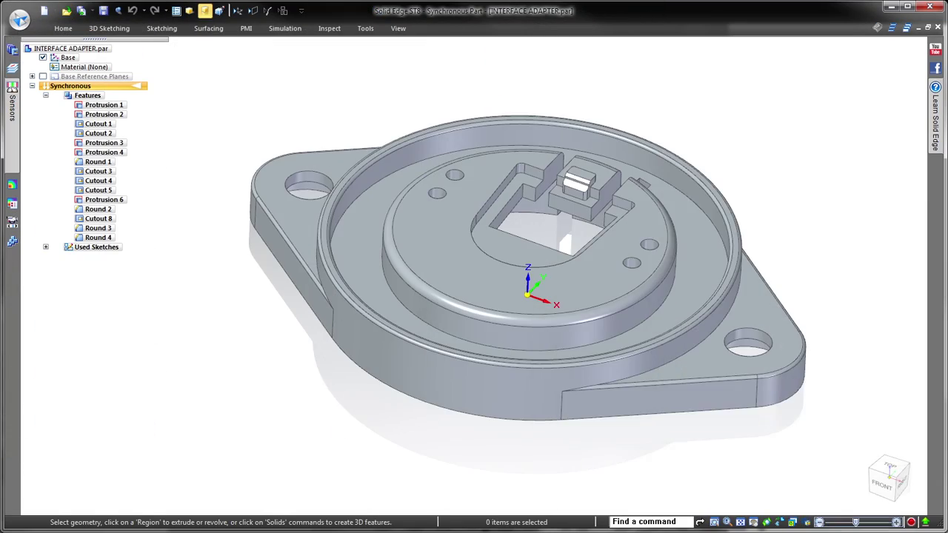
# Select the end face of the latch tab and review the Design Intent help topic and its demonstration video.
pyautogui.scroll(6, 896, 224)
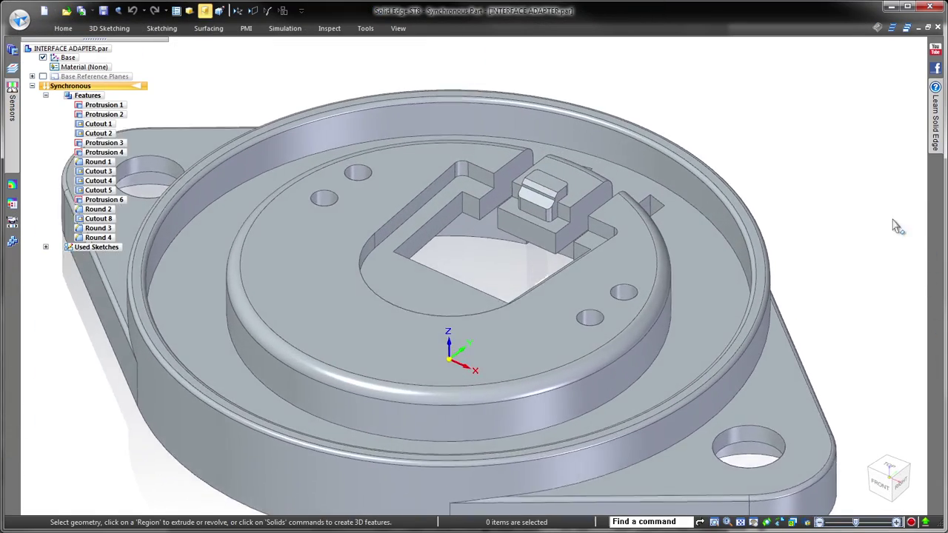
pyautogui.scroll(2, 870, 204)
pyautogui.scroll(3, 434, 355)
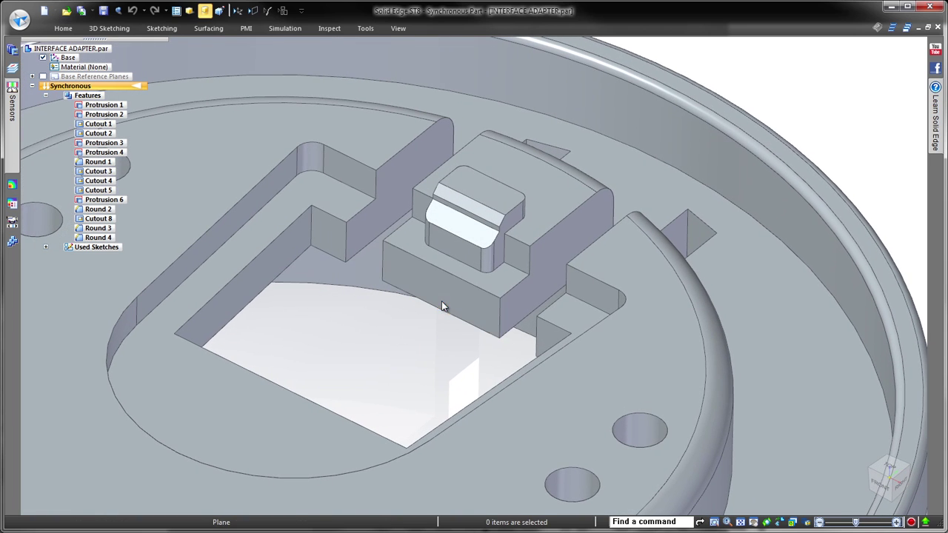
pyautogui.click(443, 305)
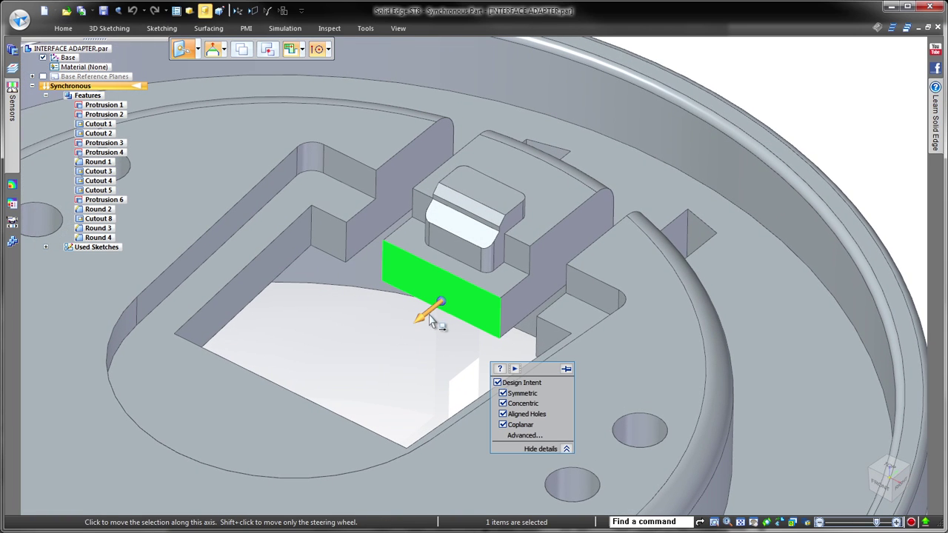
pyautogui.click(499, 369)
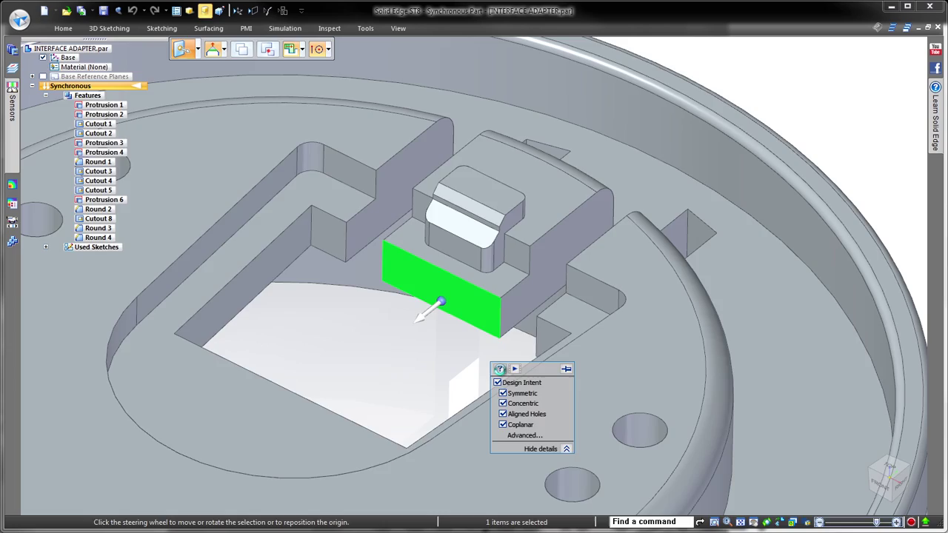
pyautogui.moveTo(742, 257); pyautogui.dragTo(730, 207)
pyautogui.click(873, 51)
pyautogui.click(514, 369)
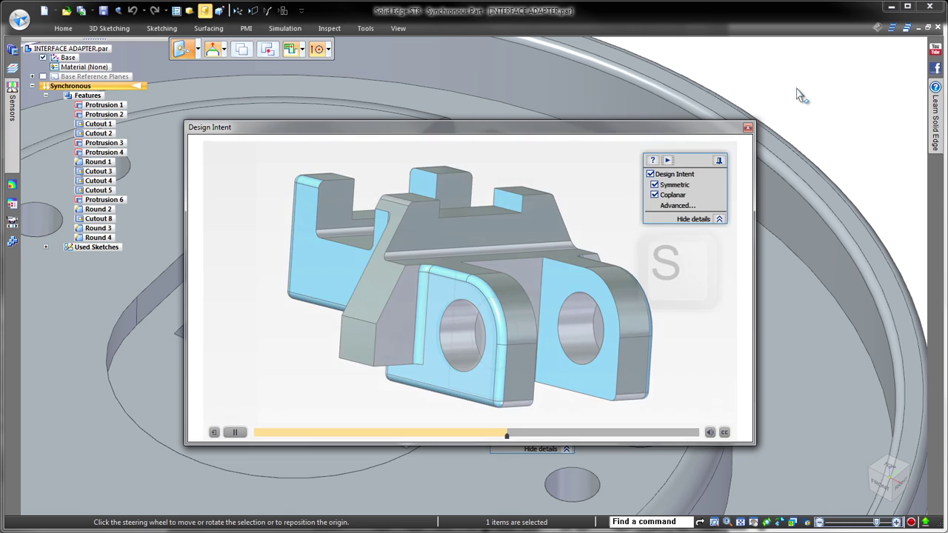
pyautogui.click(748, 127)
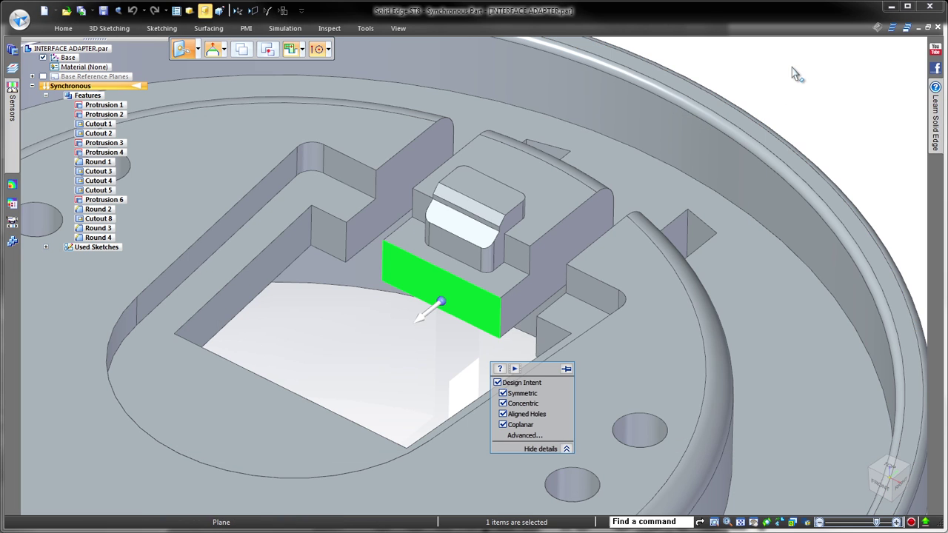
# Extend the latch tab's end face across the opening to its far side, with the Coplanar relationship turned off.
pyautogui.click(427, 323)
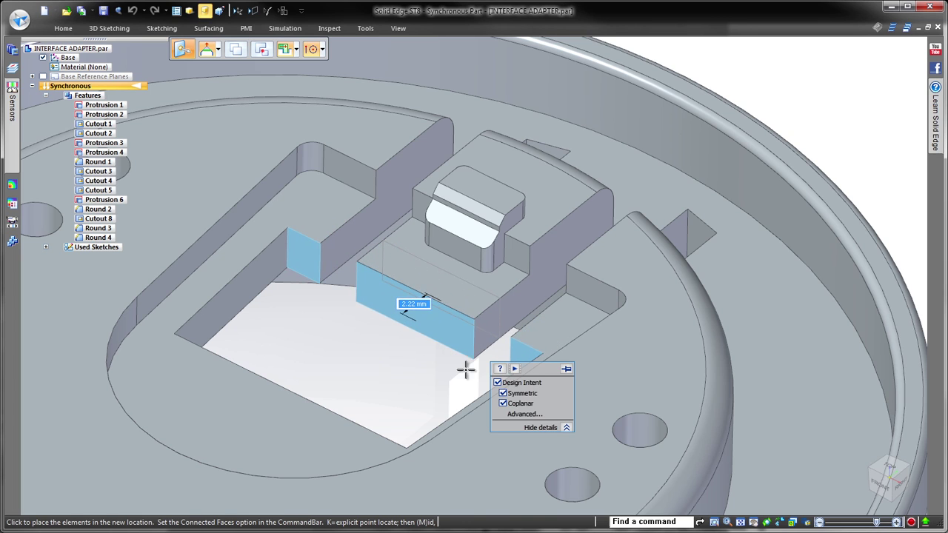
pyautogui.click(503, 403)
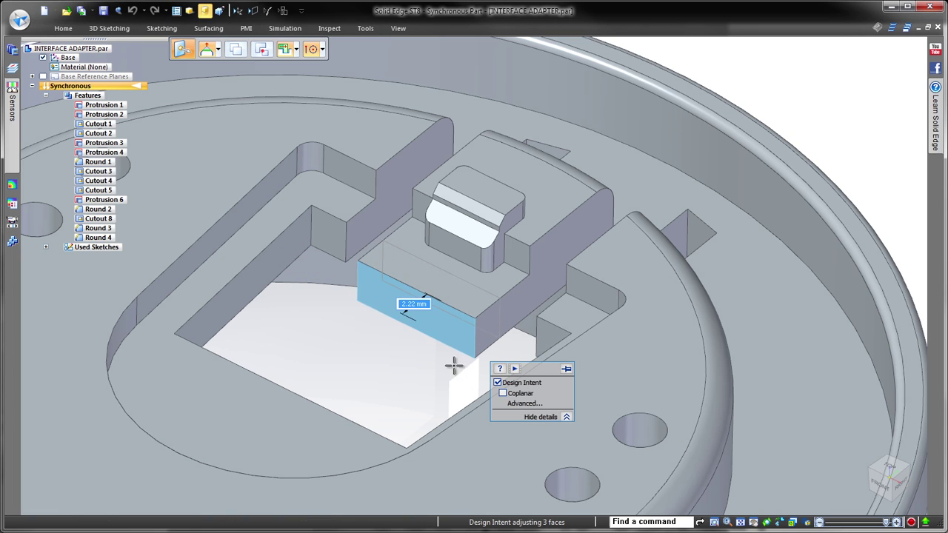
pyautogui.click(237, 412)
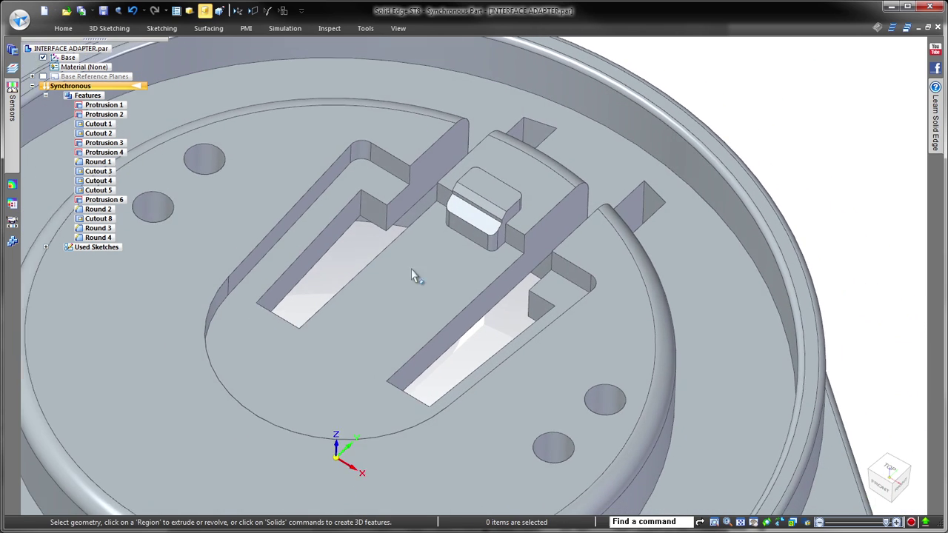
# Sketch a center-point circle on the pocket floor plane at the tab's extended end, reaching the near end of the side slot.
pyautogui.rightClick(335, 281)
pyautogui.click(356, 252)
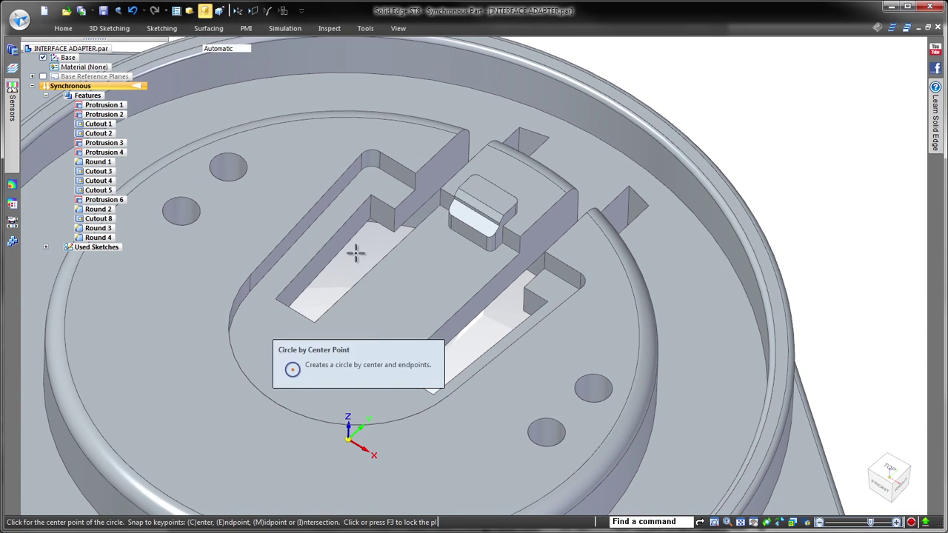
pyautogui.press('F3')
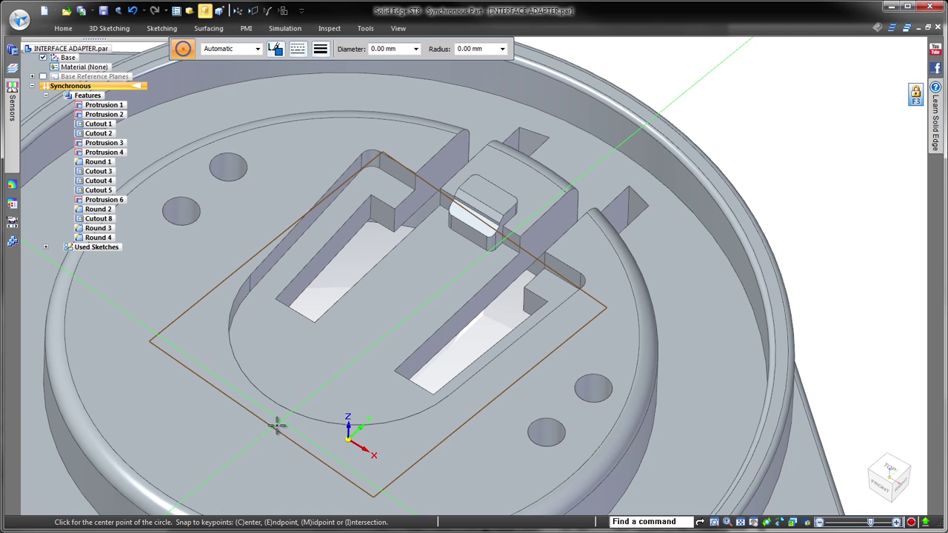
pyautogui.click(354, 346)
pyautogui.click(292, 310)
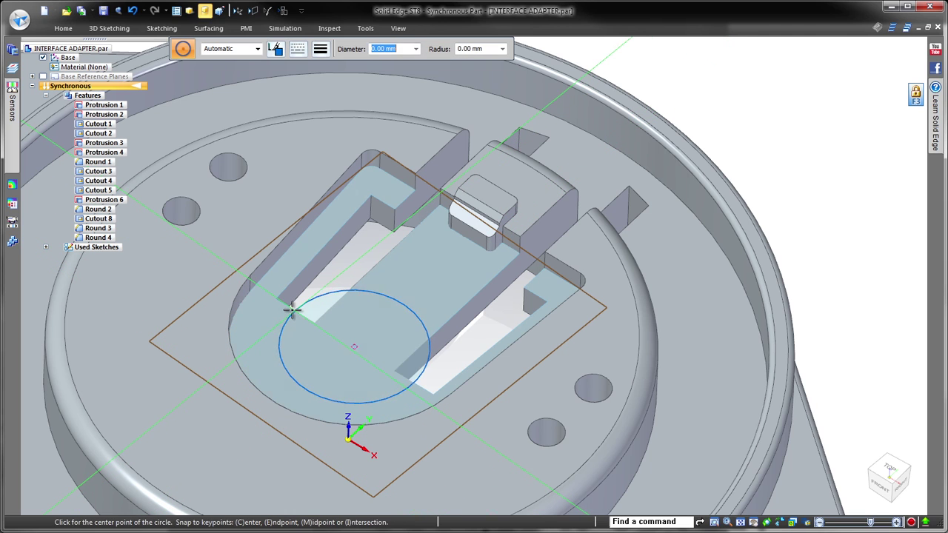
pyautogui.press('Escape')
# Cut the circular sketch region down through the pocket floor and the tab end.
pyautogui.click(366, 348)
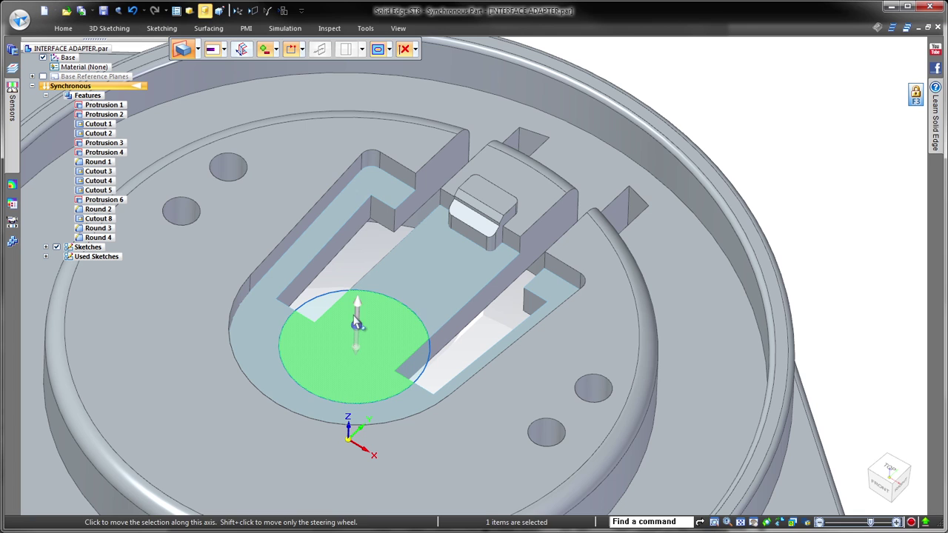
pyautogui.click(357, 323)
pyautogui.click(356, 372)
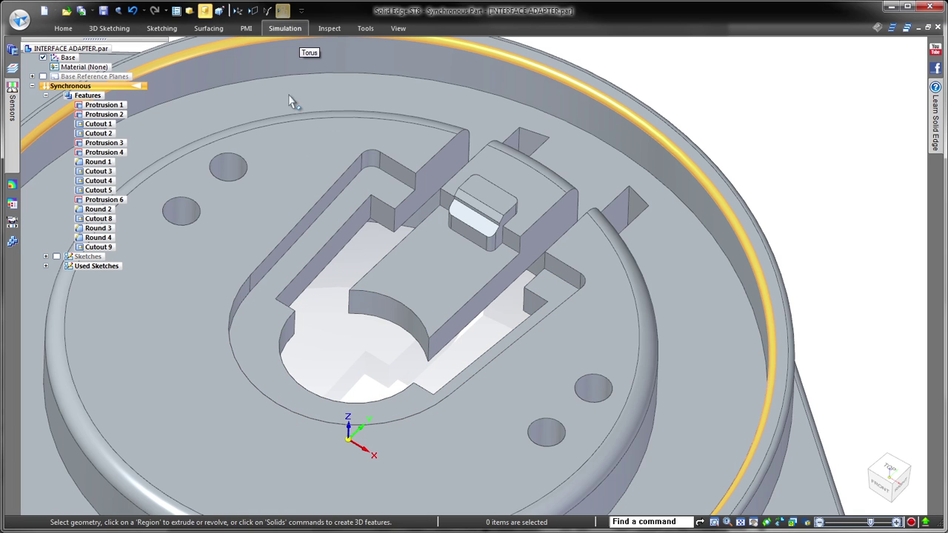
# Round the two sharp vertical corners at the tab's concave end with a 0.50 mm radius.
pyautogui.moveTo(328, 298); pyautogui.dragTo(324, 323, button='right')
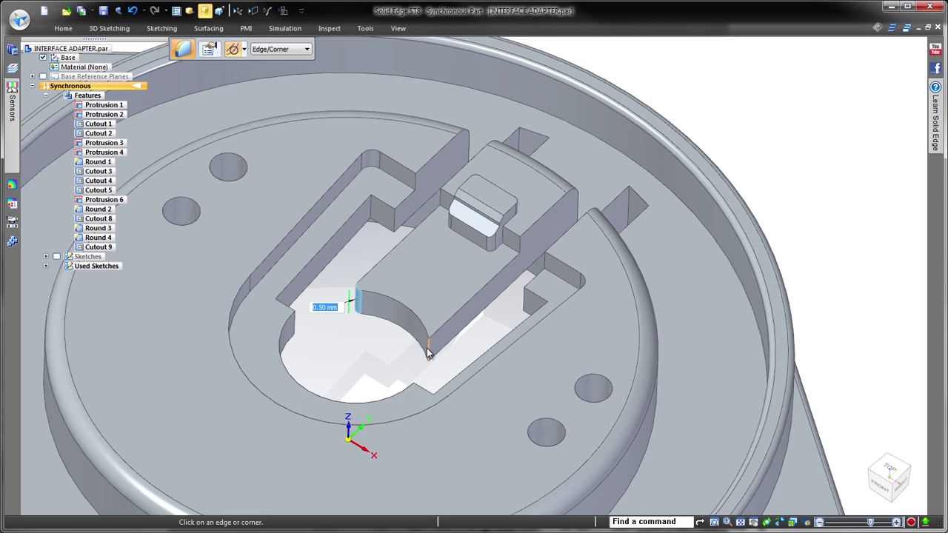
pyautogui.rightClick(379, 348)
pyautogui.press('Escape')
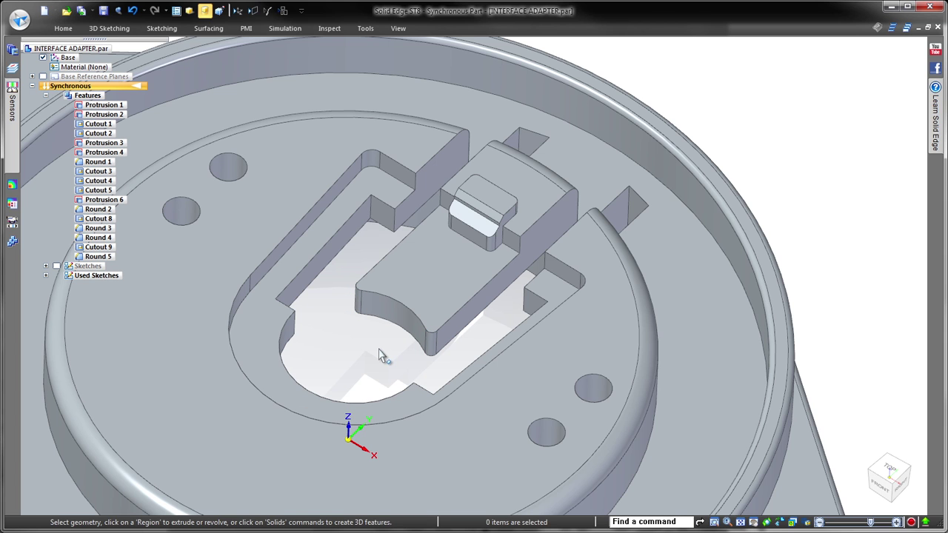
# Rotate the slot's long side wall outward about the circular cutout's center, adding the Parallel relationship to the symmetric Design Intent settings.
pyautogui.moveTo(376, 348); pyautogui.dragTo(368, 346, button='middle')
pyautogui.scroll(4, 368, 352)
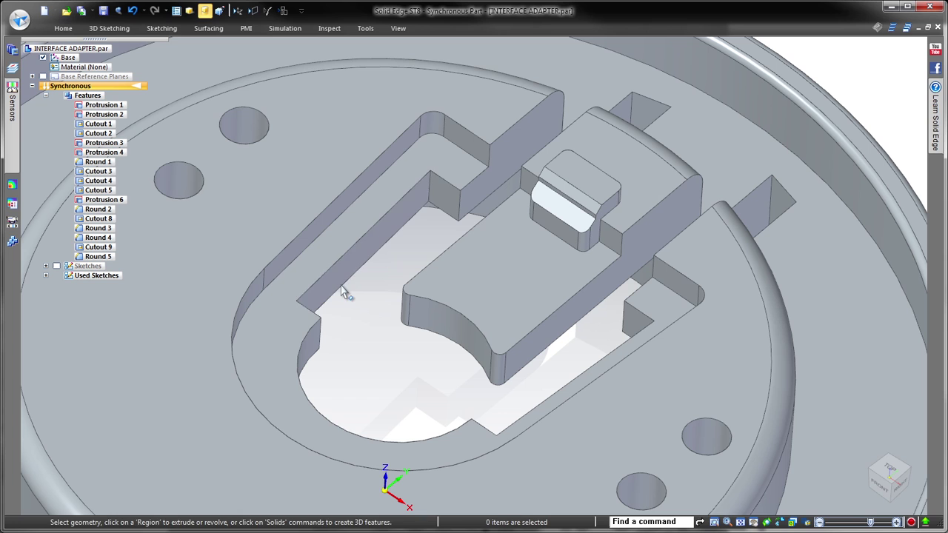
pyautogui.click(341, 282)
pyautogui.click(341, 282)
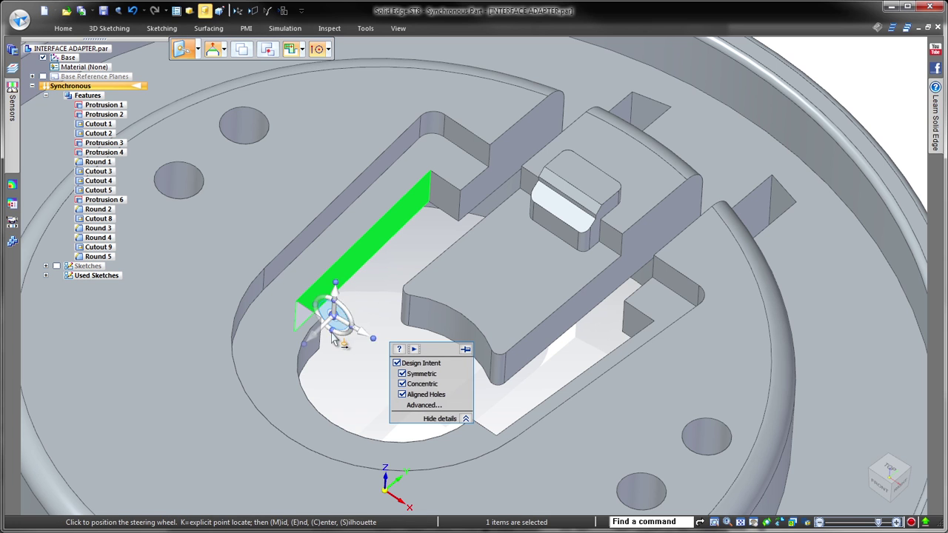
pyautogui.click(314, 407)
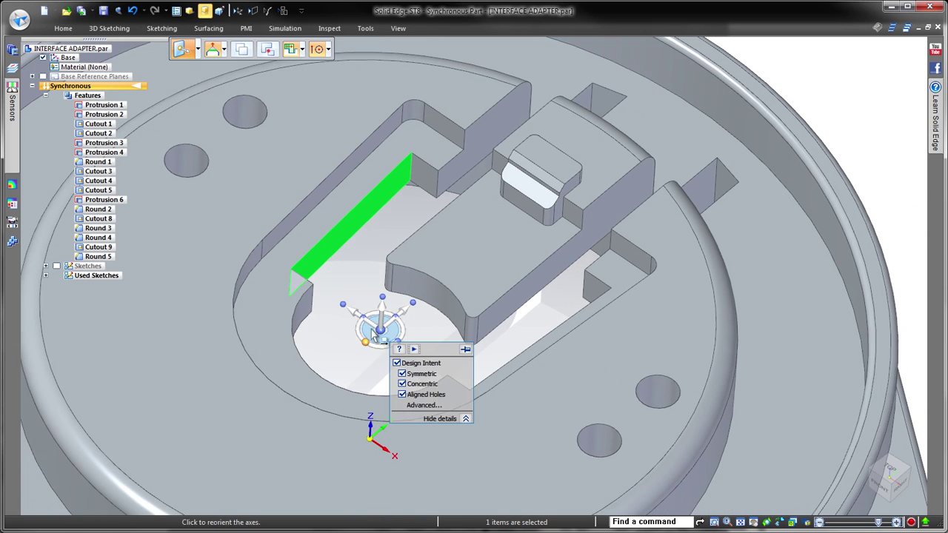
pyautogui.click(385, 309)
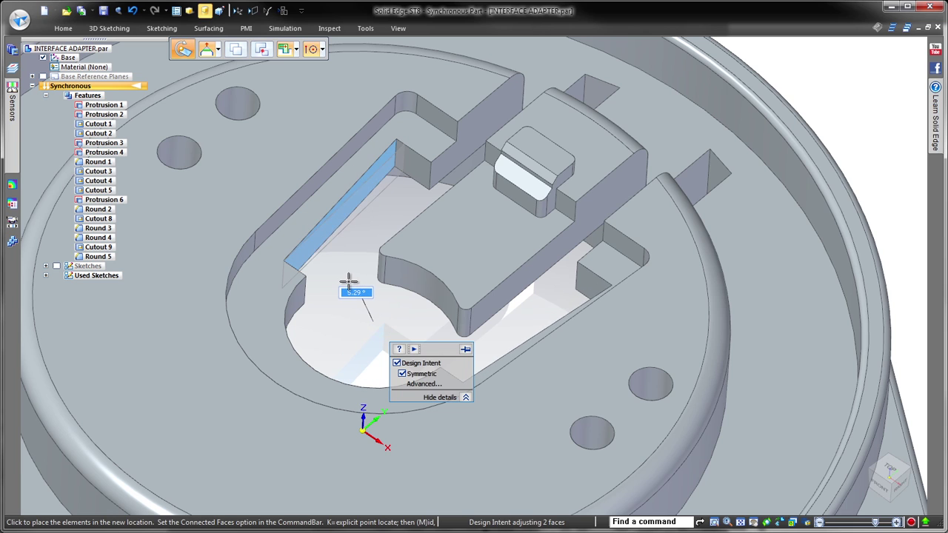
pyautogui.click(410, 385)
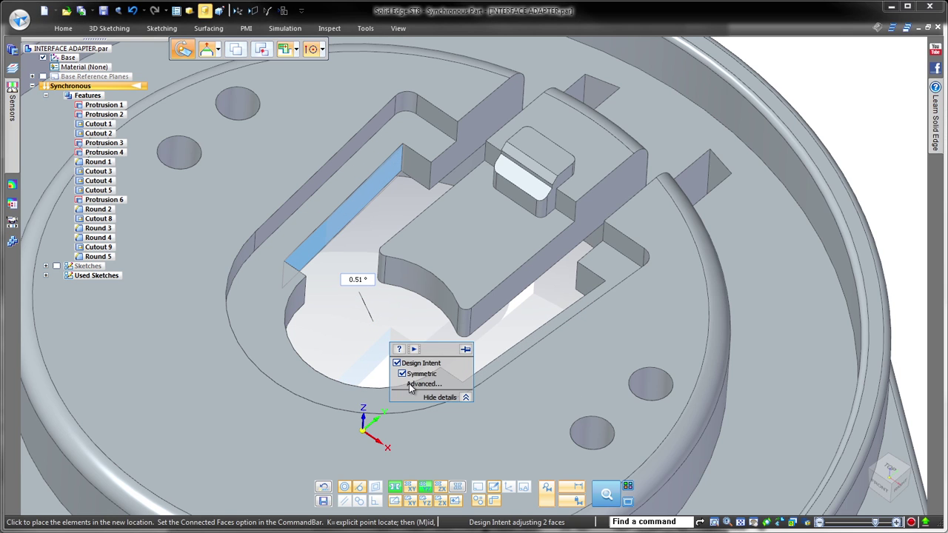
pyautogui.click(345, 504)
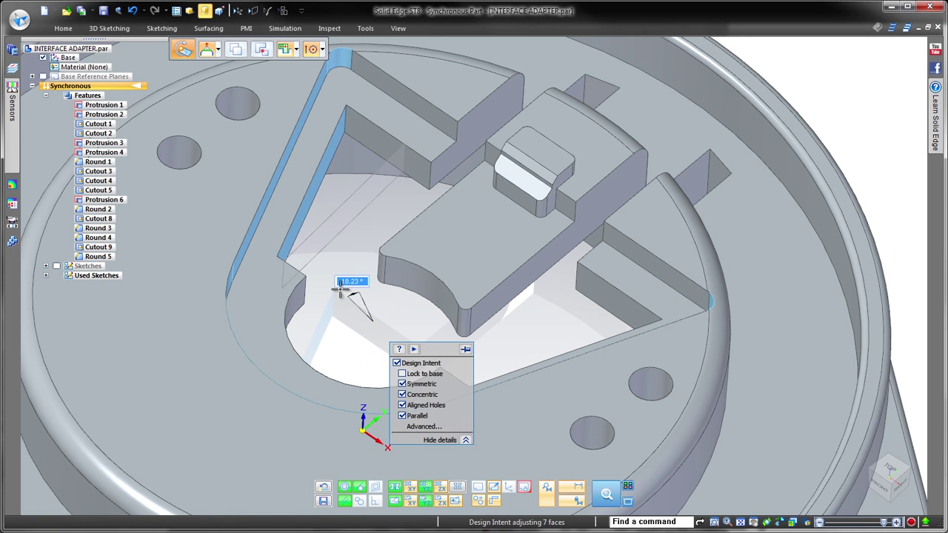
pyautogui.press('Return')
pyautogui.click(798, 77)
# Move the whole latch boss about 5 mm toward the tab's free end, with the Connected Faces option keeping its shape and extending it down.
pyautogui.hotkey('ctrl', 't')
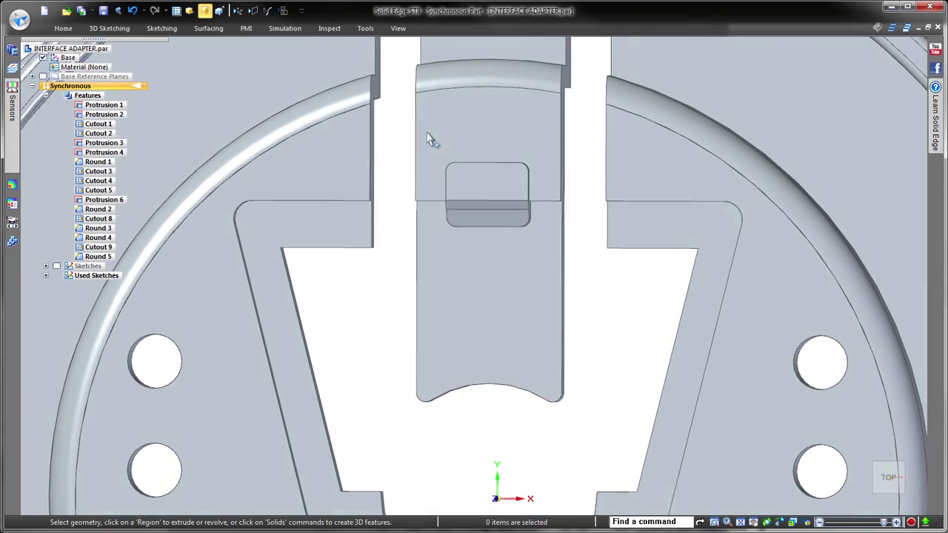
pyautogui.moveTo(437, 148); pyautogui.dragTo(546, 245)
pyautogui.hotkey('ctrl', 'i')
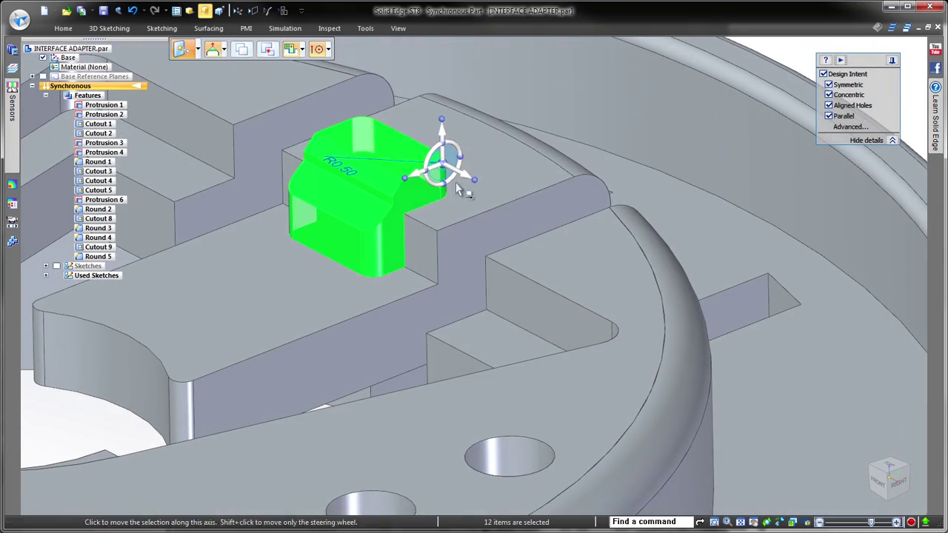
pyautogui.click(458, 189)
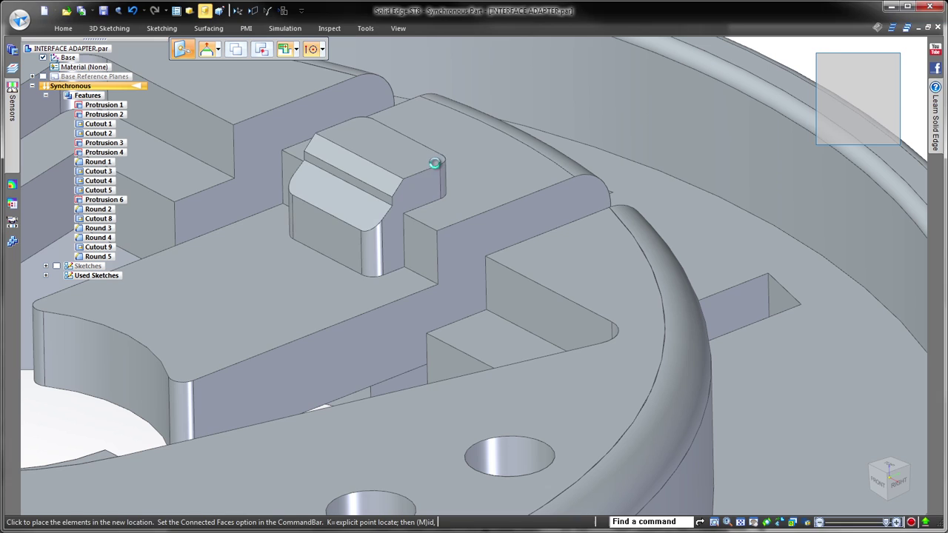
pyautogui.click(296, 50)
pyautogui.click(301, 83)
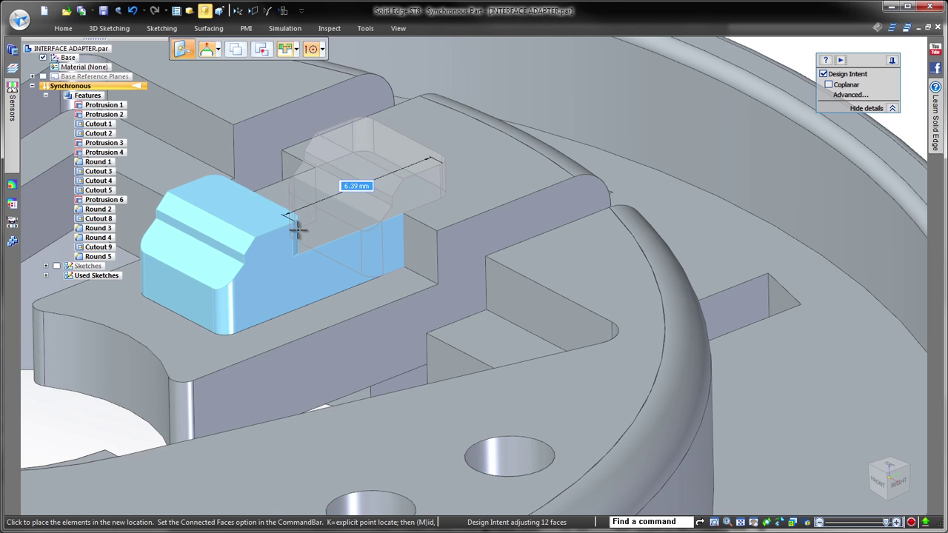
pyautogui.click(296, 50)
pyautogui.click(301, 67)
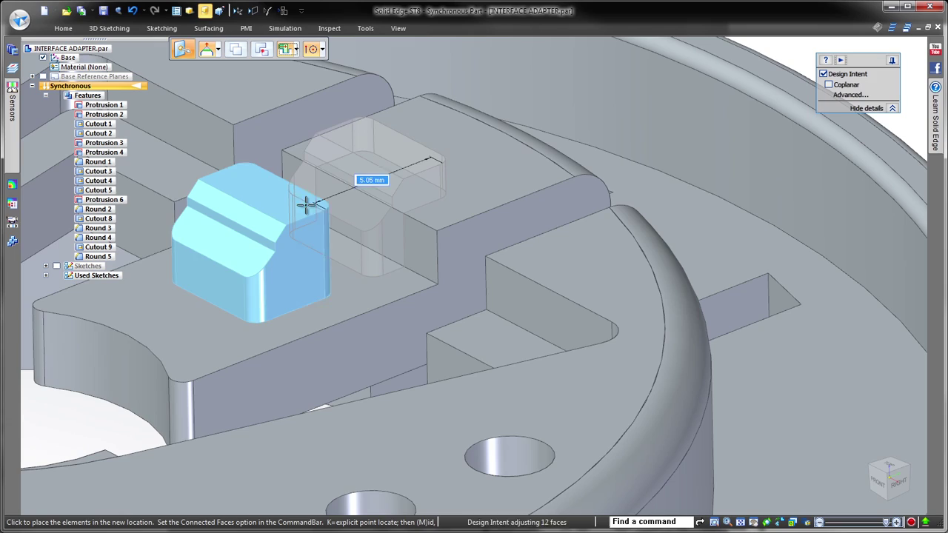
pyautogui.press('Return')
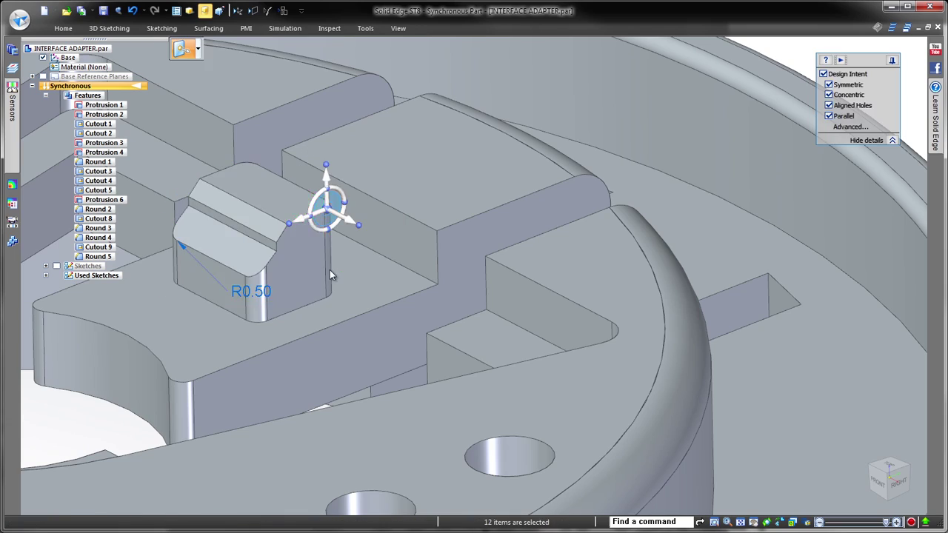
pyautogui.press('Escape')
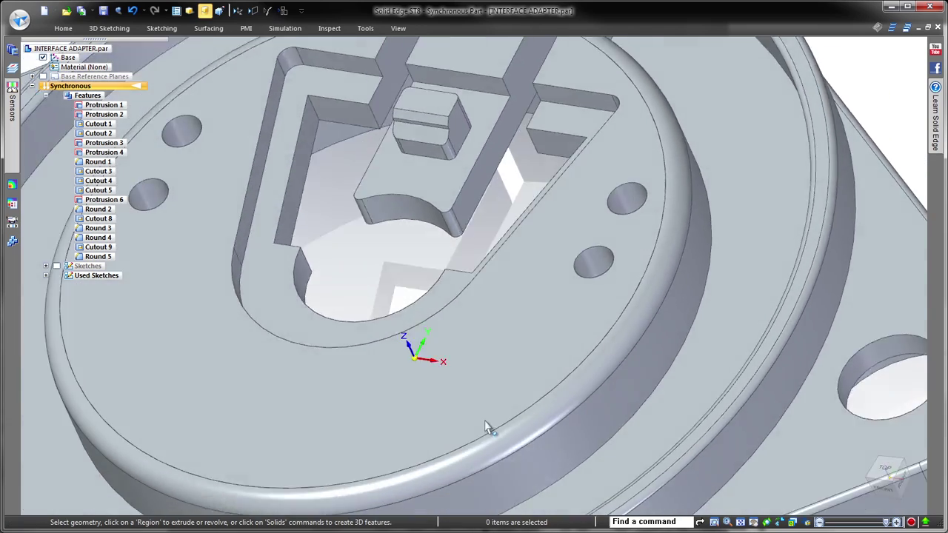
# Sketch an open profile on the raised top face below the slot: a centered 8 mm base line with two flared sides crossing the slot's round end.
pyautogui.hotkey('ctrl', 't')
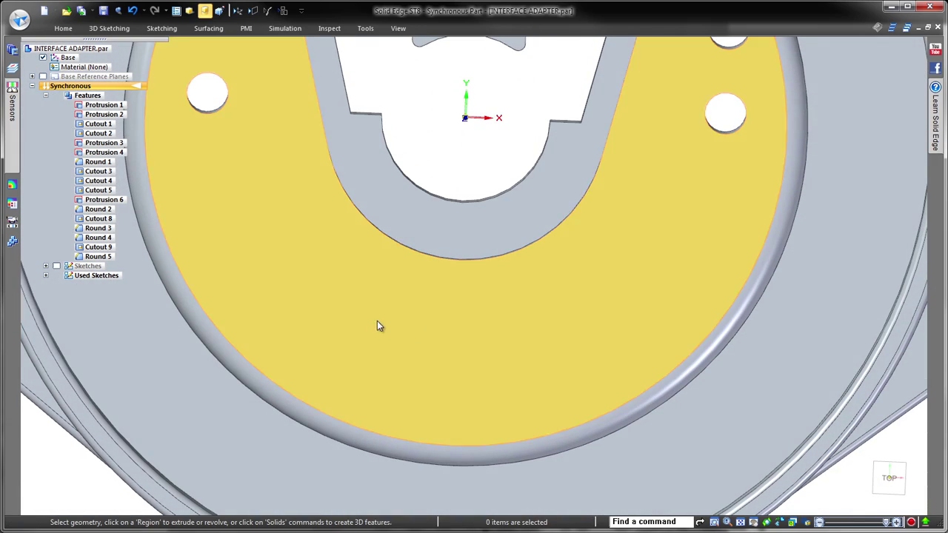
pyautogui.click(372, 320)
pyautogui.moveTo(398, 323); pyautogui.dragTo(401, 321, button='right')
pyautogui.press('F3')
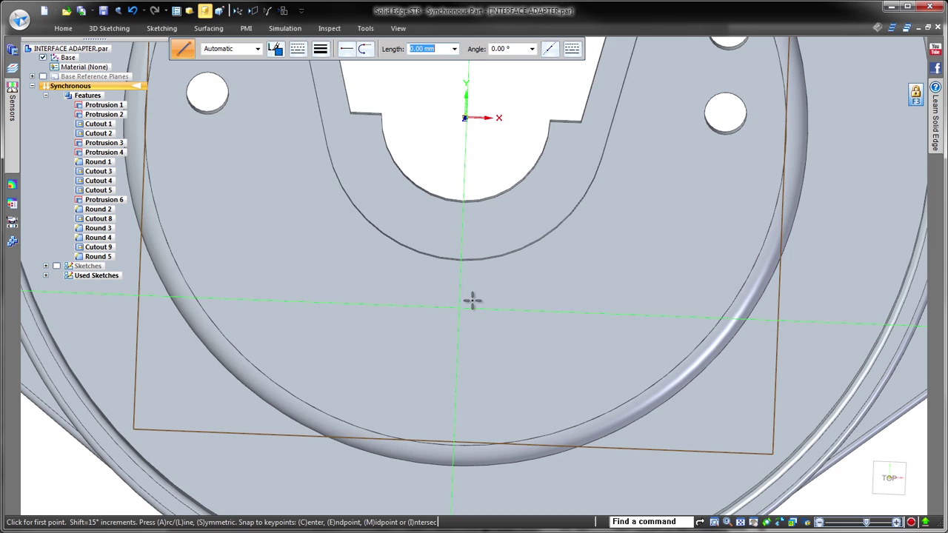
pyautogui.hotkey('ctrl', 'h')
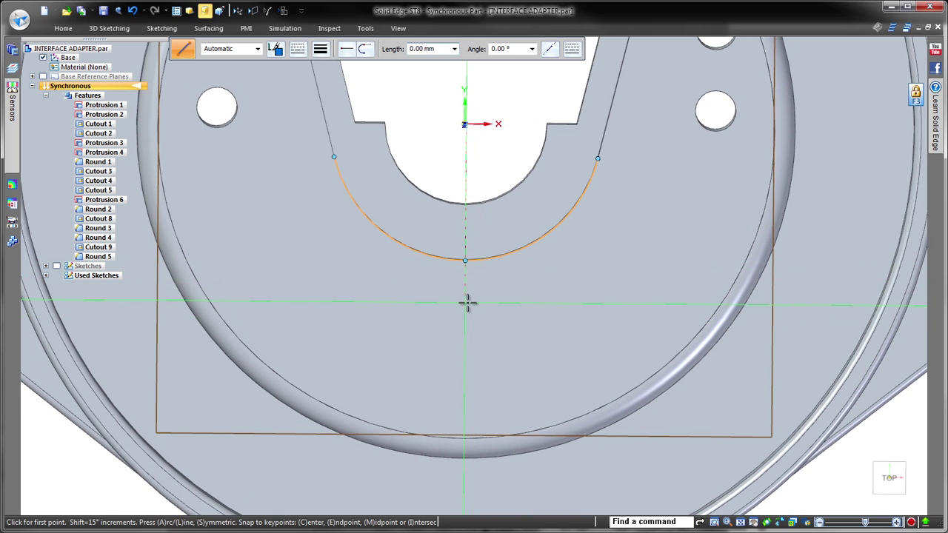
pyautogui.click(467, 302)
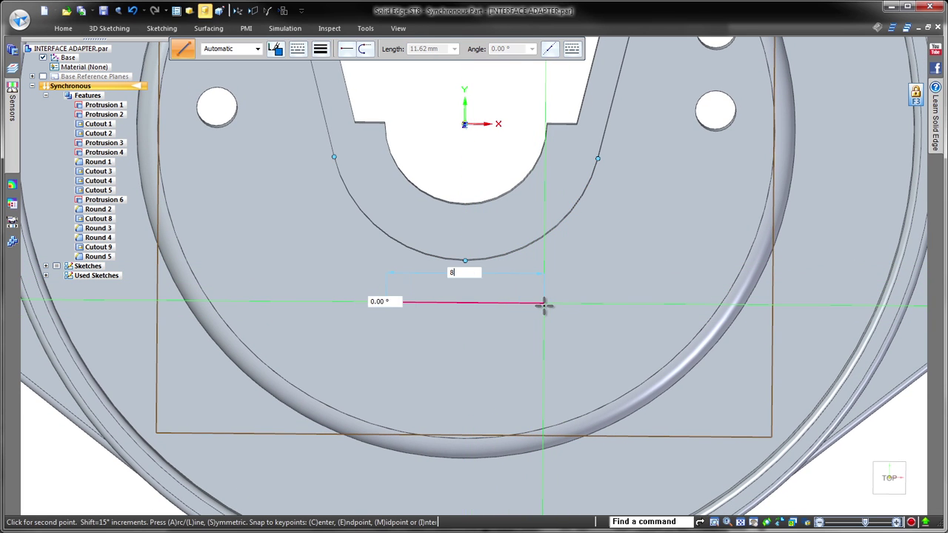
pyautogui.click(545, 304)
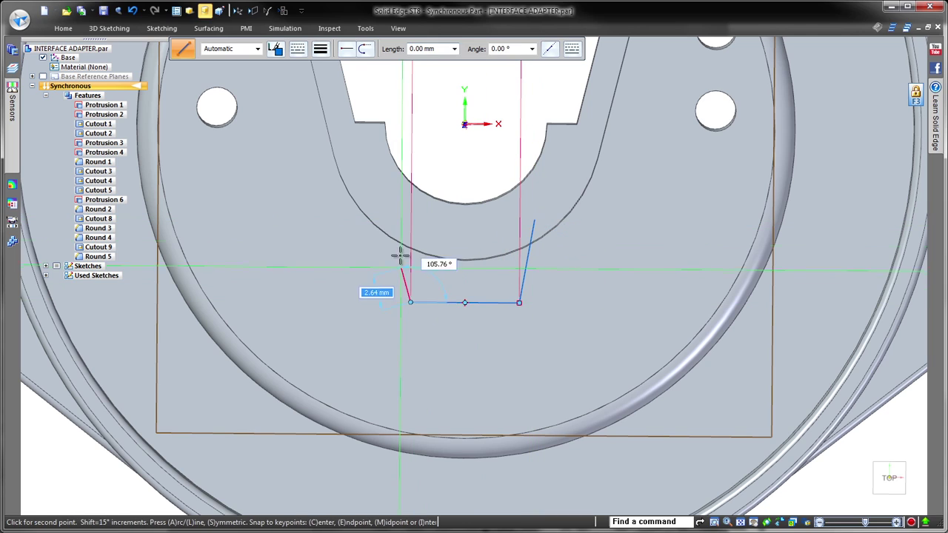
pyautogui.click(394, 216)
pyautogui.press('Escape')
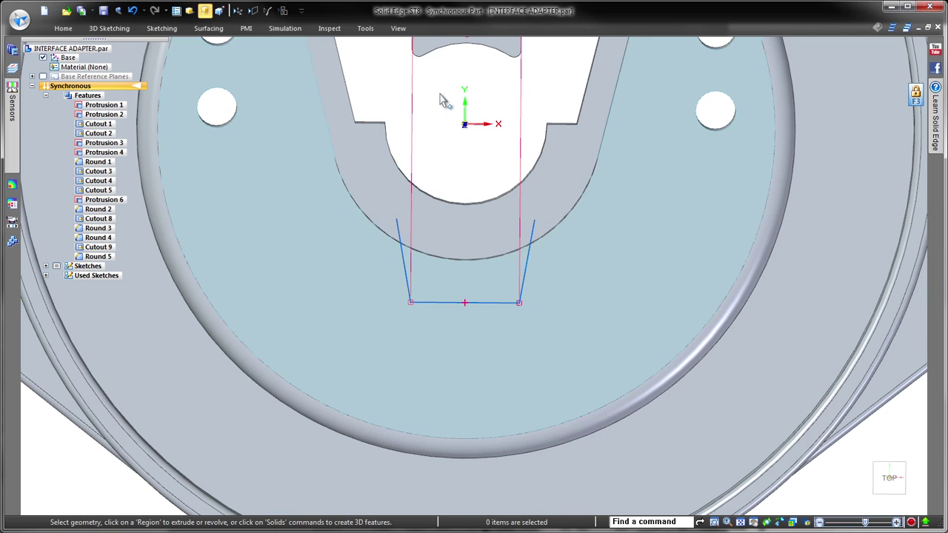
# Cut the sketched region down level with the slot's recessed ledge, and hide the PMI dimensions.
pyautogui.moveTo(443, 100); pyautogui.dragTo(293, 191, button='middle')
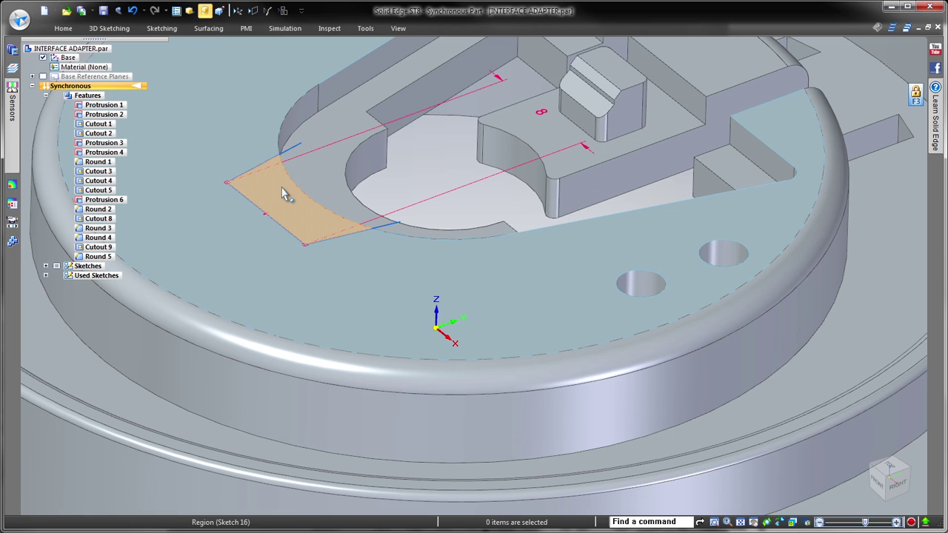
pyautogui.click(286, 195)
pyautogui.click(282, 189)
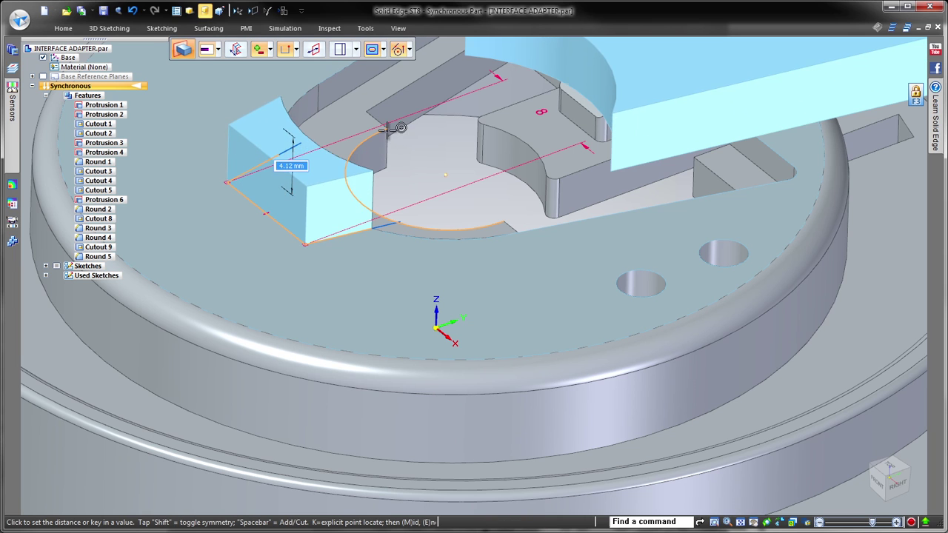
pyautogui.click(404, 169)
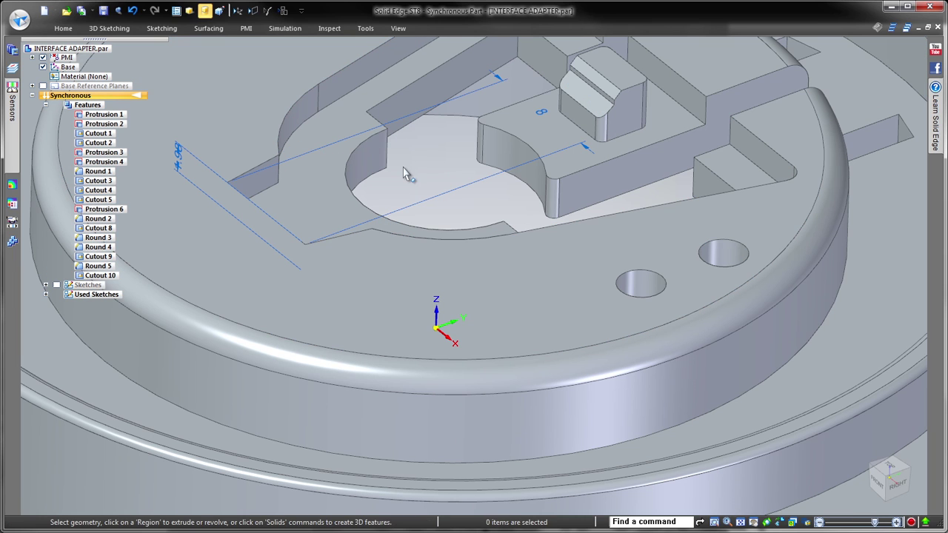
pyautogui.click(43, 57)
# Sketch a line about 16.4 mm long on the raised top face beyond the new notch, symmetric about the notch's center and parallel to its edge.
pyautogui.moveTo(409, 174); pyautogui.dragTo(432, 352, button='middle')
pyautogui.moveTo(408, 182); pyautogui.dragTo(442, 192, button='right')
pyautogui.click(441, 191)
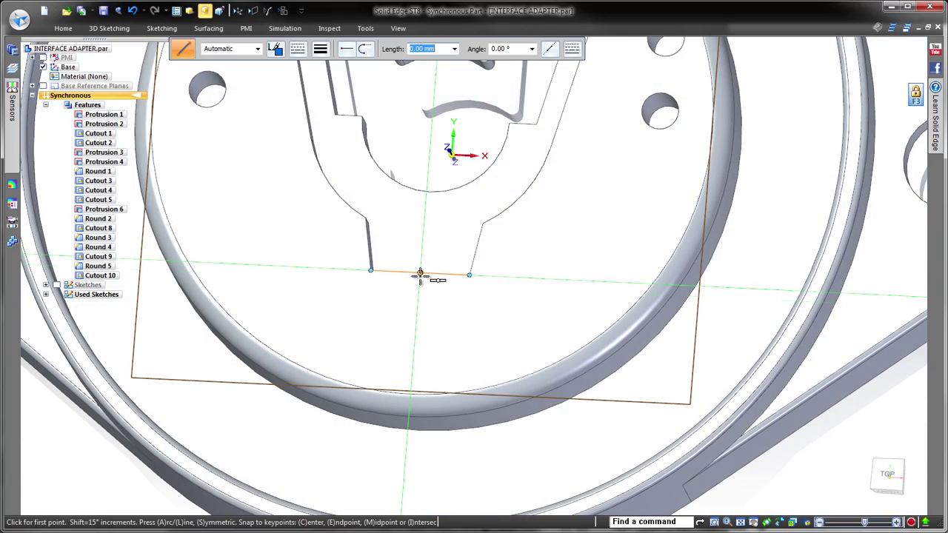
pyautogui.click(417, 318)
pyautogui.press('s')
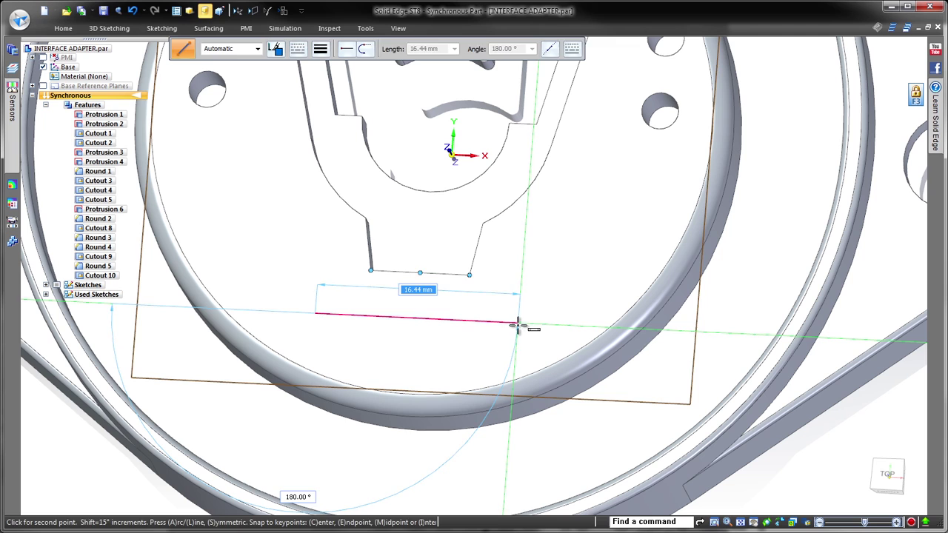
pyautogui.click(517, 323)
pyautogui.press('Escape')
# Copy the 3 mm hole beside the slot to both endpoints of the sketched line, and hide the sketches.
pyautogui.click(661, 113)
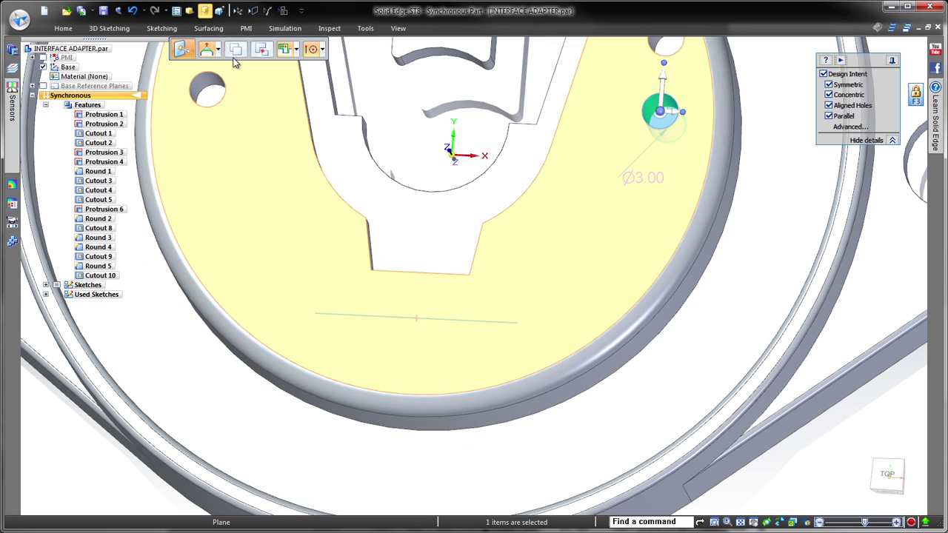
pyautogui.click(656, 125)
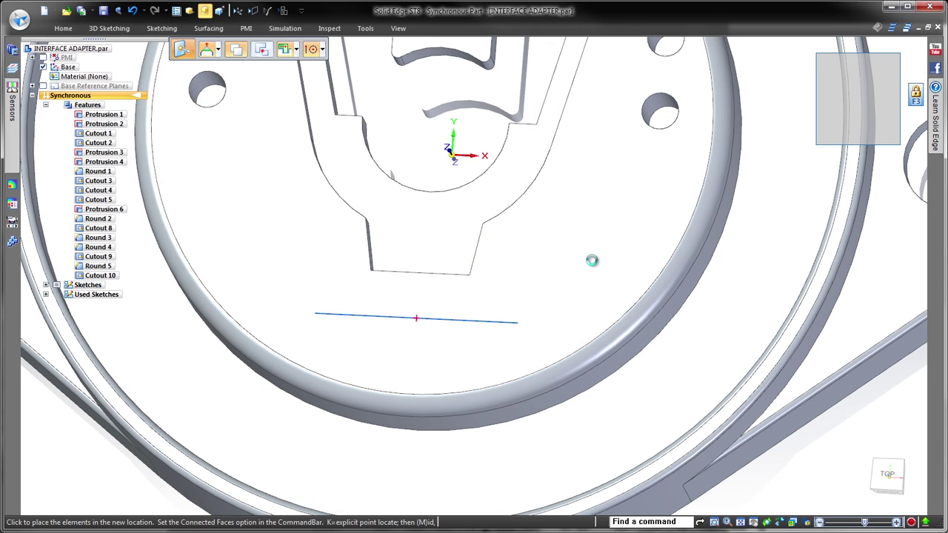
pyautogui.click(521, 324)
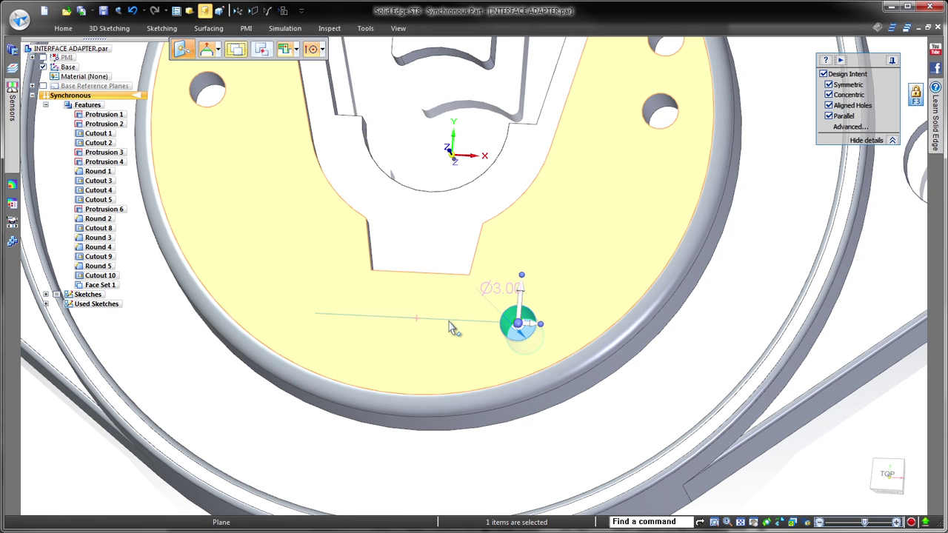
pyautogui.click(519, 324)
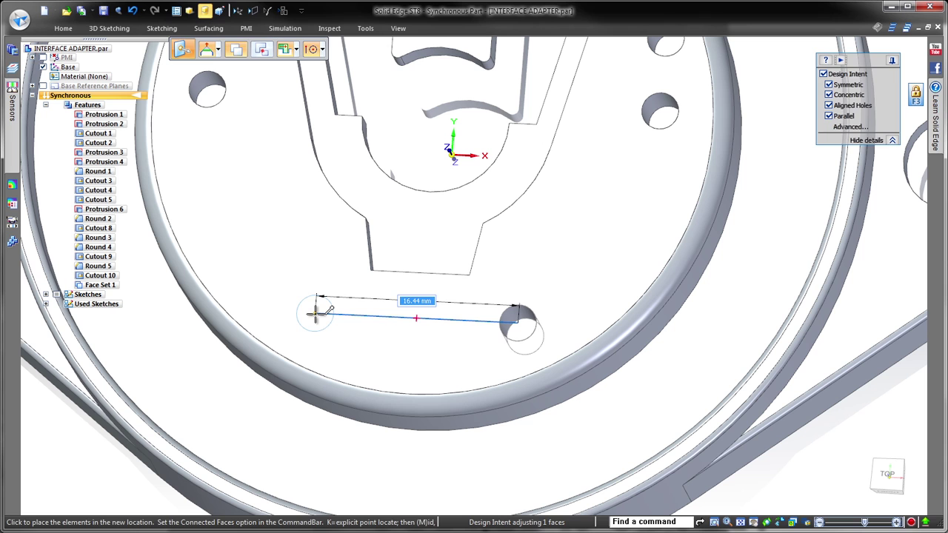
pyautogui.click(319, 317)
pyautogui.press('Escape')
pyautogui.click(284, 11)
# Try moving one copied hole inward with the Symmetric Design Intent relationship carrying its mirrored partner along.
pyautogui.moveTo(741, 274); pyautogui.dragTo(733, 193, button='middle')
pyautogui.scroll(-2, 474, 326)
pyautogui.click(474, 329)
pyautogui.click(472, 327)
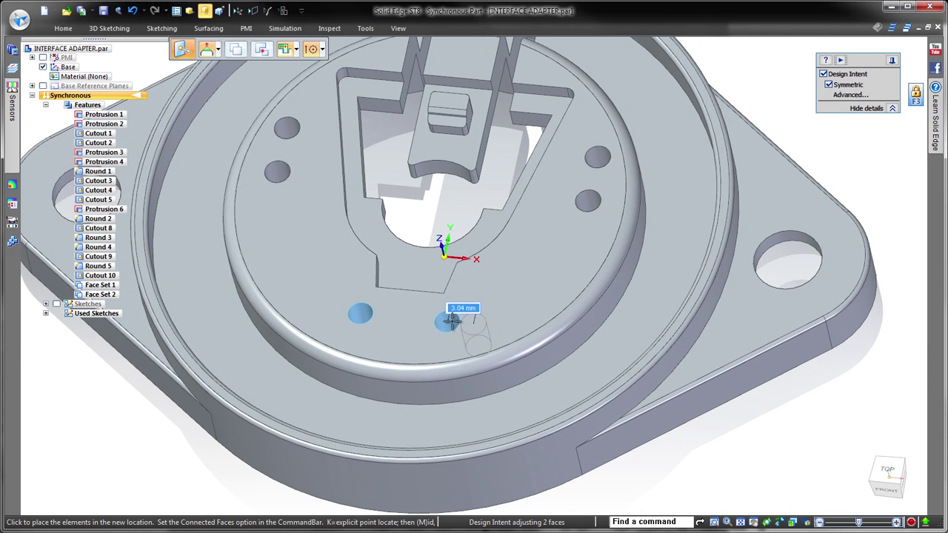
pyautogui.click(470, 324)
pyautogui.press('Escape')
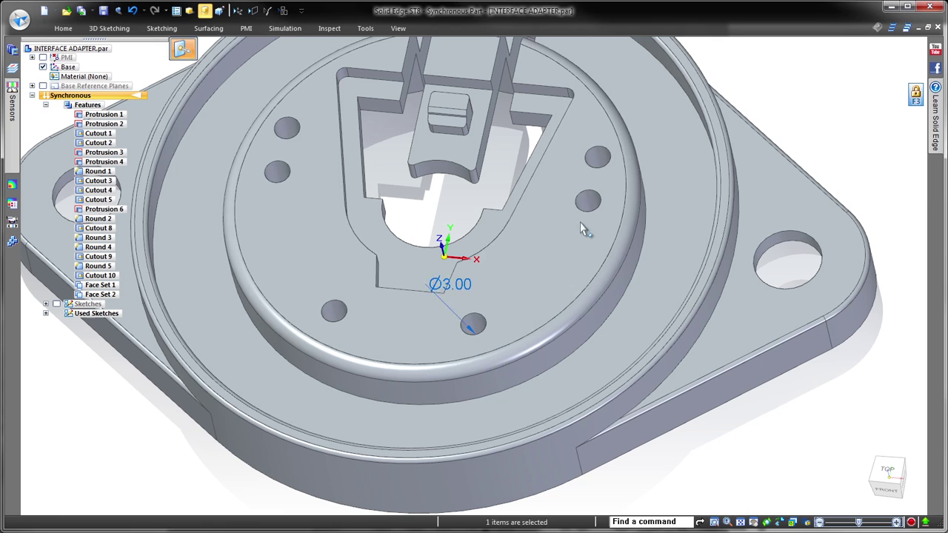
# Move the symmetric hole pair nearest the slot's wide end to either side of the notch, with the Aligned Holes relationship turned off.
pyautogui.click(598, 159)
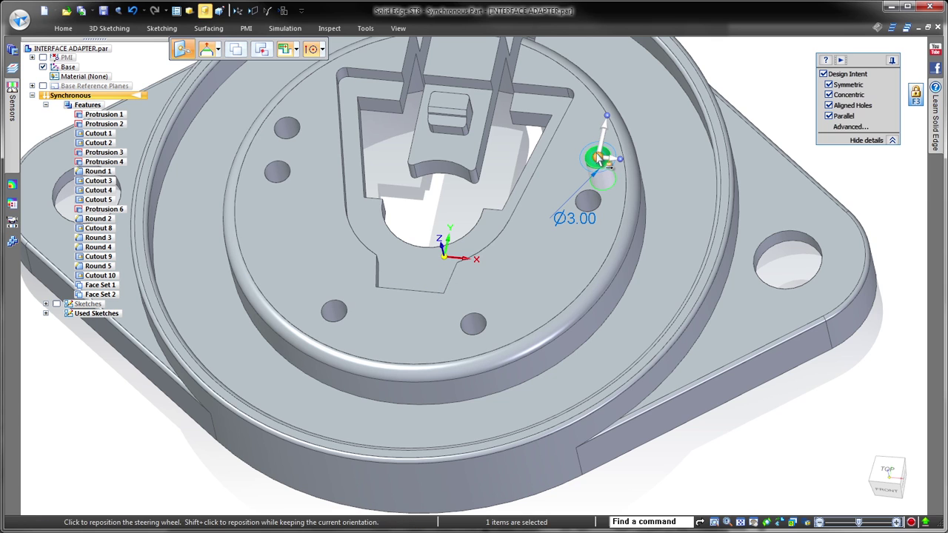
pyautogui.click(593, 156)
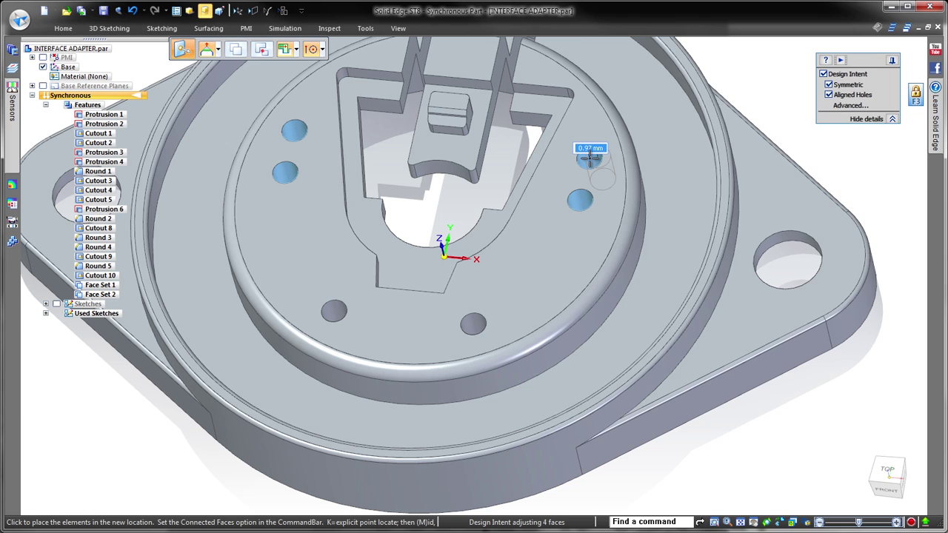
pyautogui.press('a')
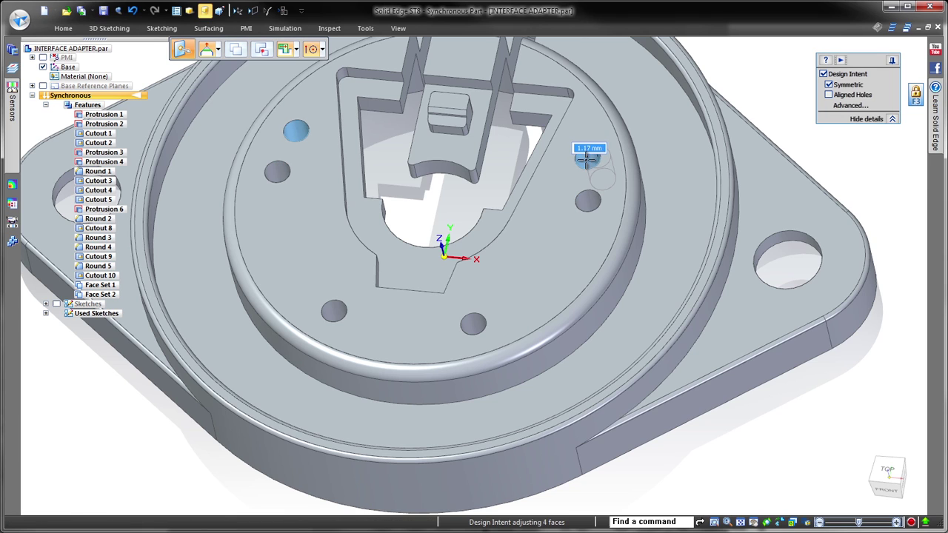
pyautogui.click(526, 258)
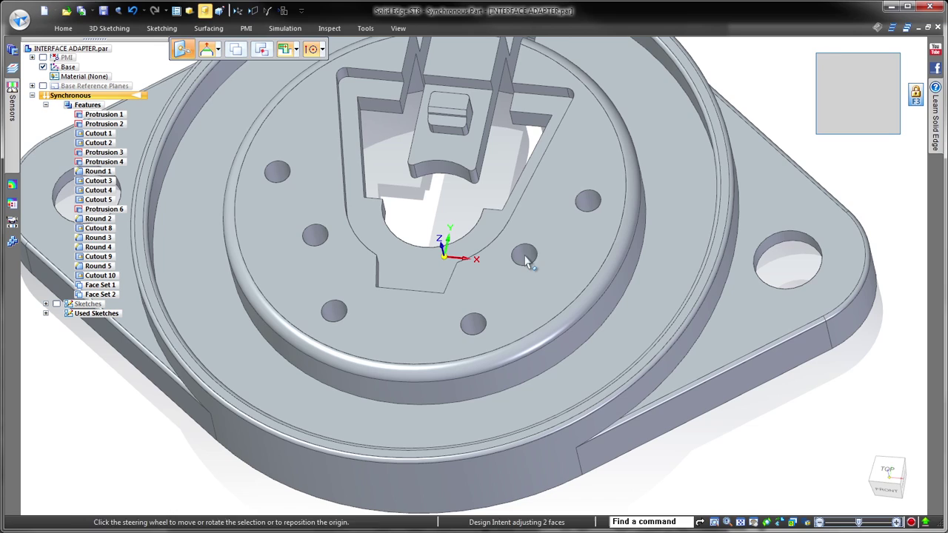
pyautogui.press('Escape')
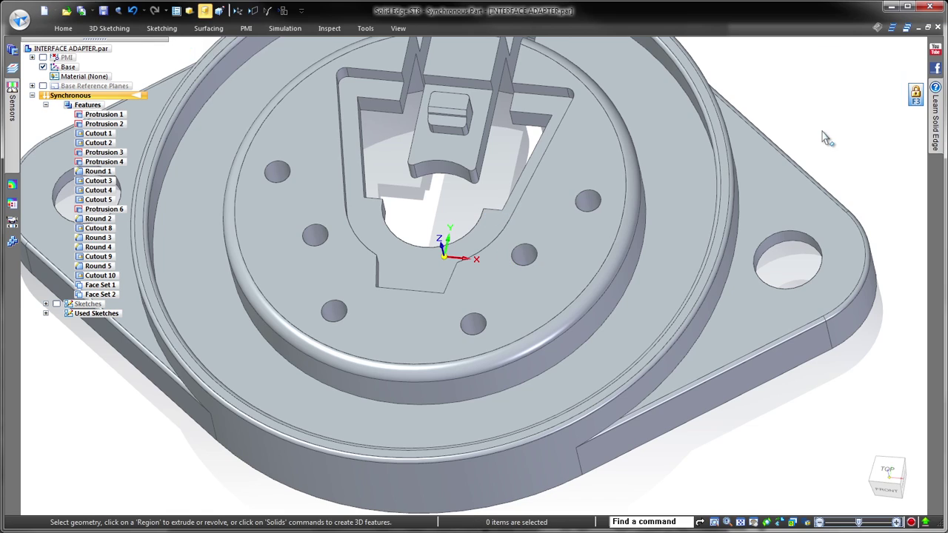
# Rotate the slot, latch and six small holes together by -45° about the circular cutout's center, with Design Intent turned off.
pyautogui.hotkey('ctrl', 't')
pyautogui.moveTo(374, 93); pyautogui.dragTo(581, 408)
pyautogui.hotkey('ctrl', 'i')
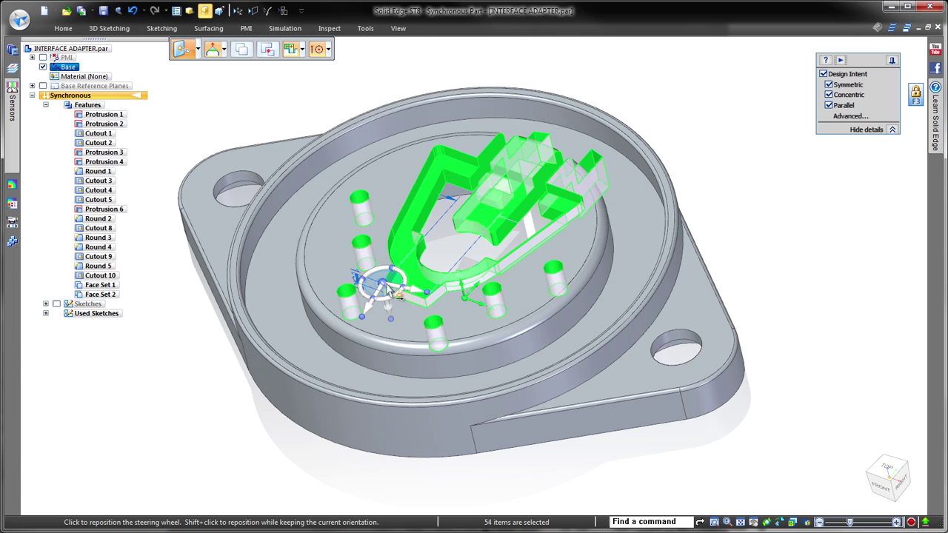
pyautogui.click(385, 285)
pyautogui.click(380, 335)
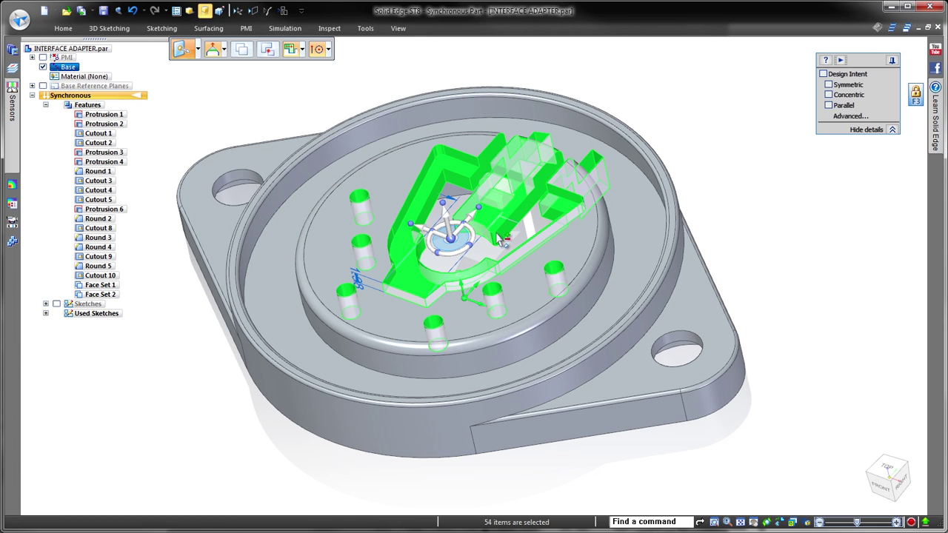
pyautogui.click(480, 244)
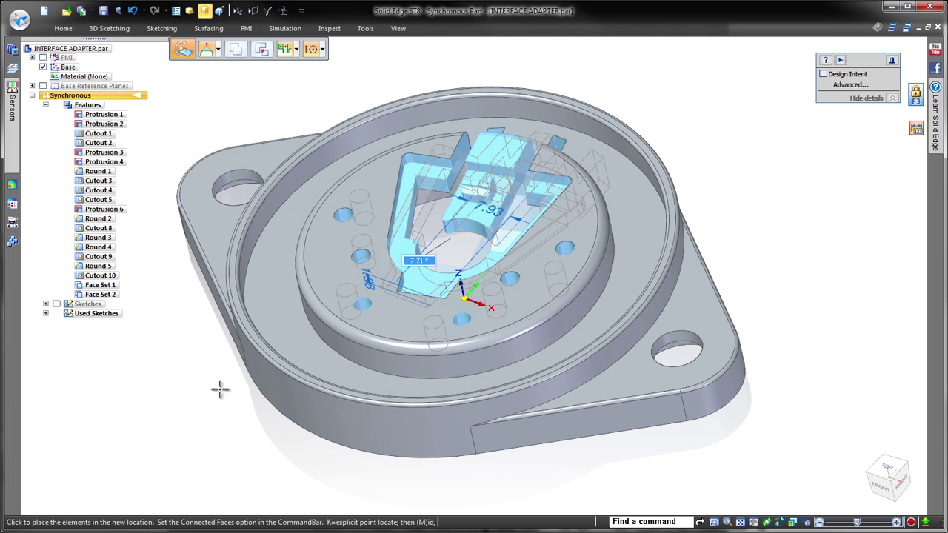
pyautogui.write('-7')
pyautogui.press('Return')
pyautogui.write('-45')
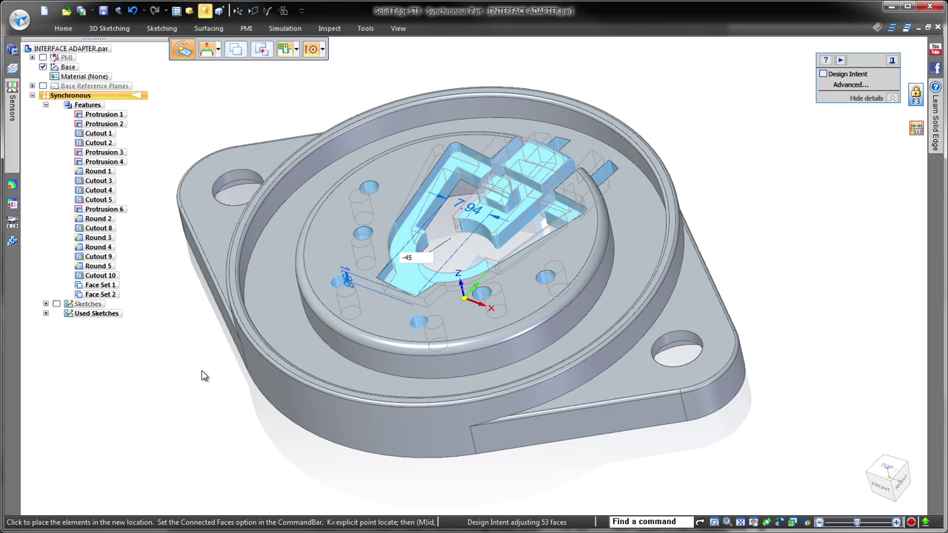
pyautogui.press('Return')
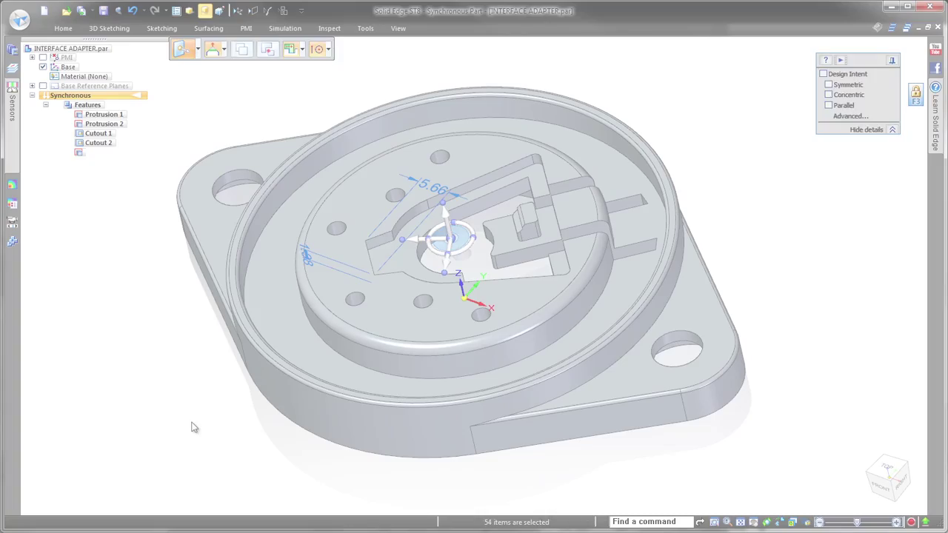